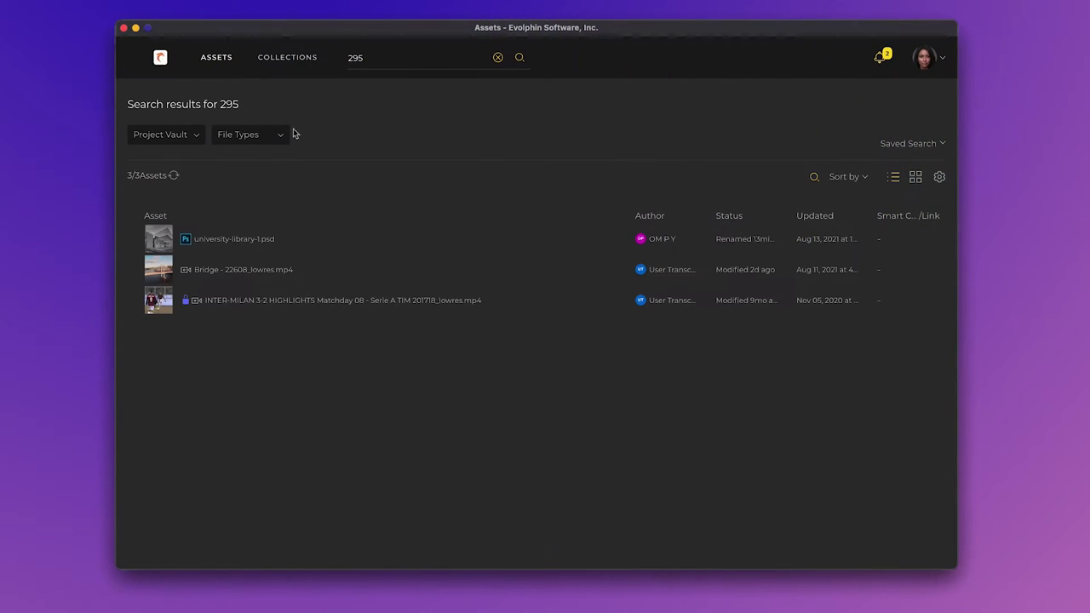
Step: Open university-library-1.psd, review its version history, and bring up its actions menu
left_click(264, 240)
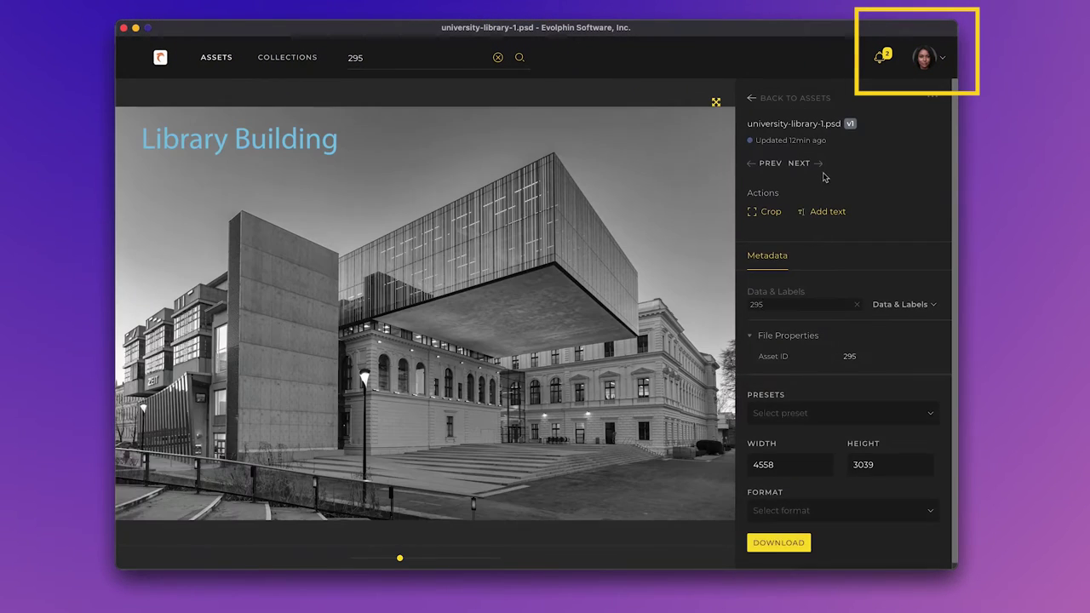
left_click(851, 147)
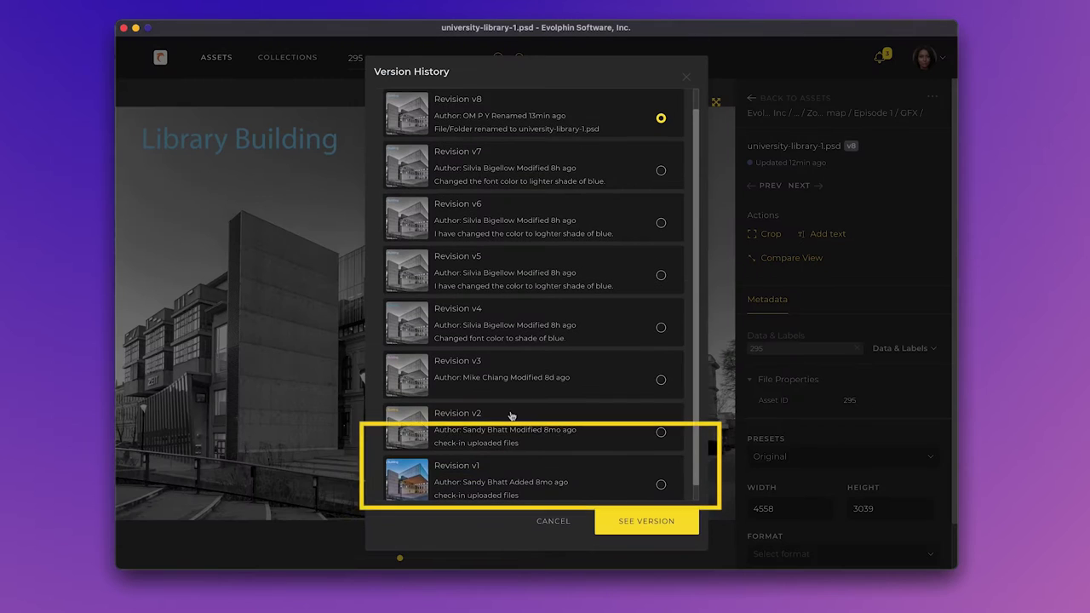
scroll(511, 415, "down", 1)
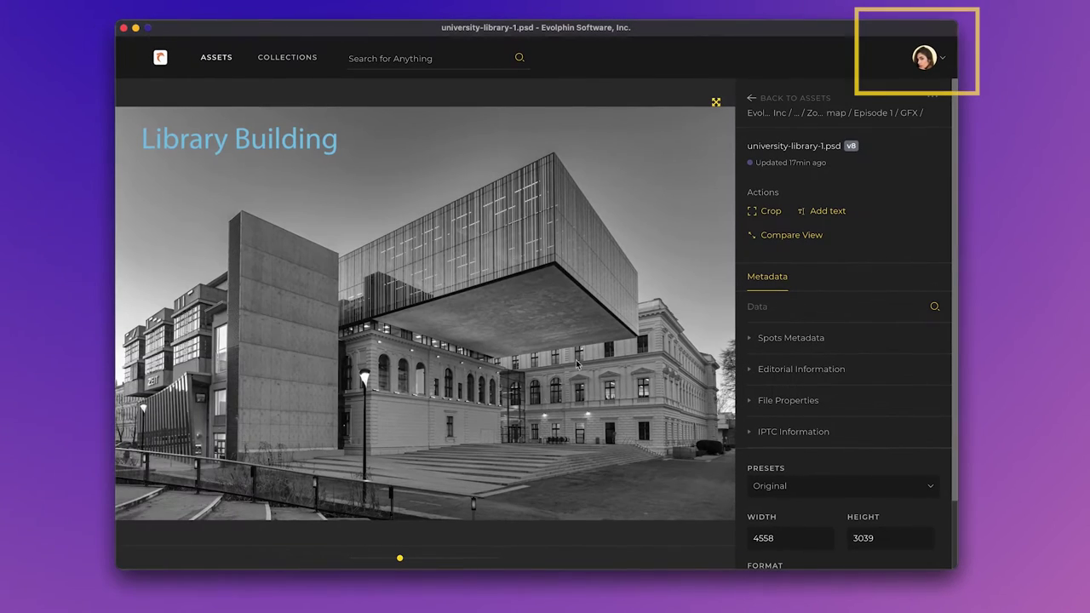
left_click(932, 97)
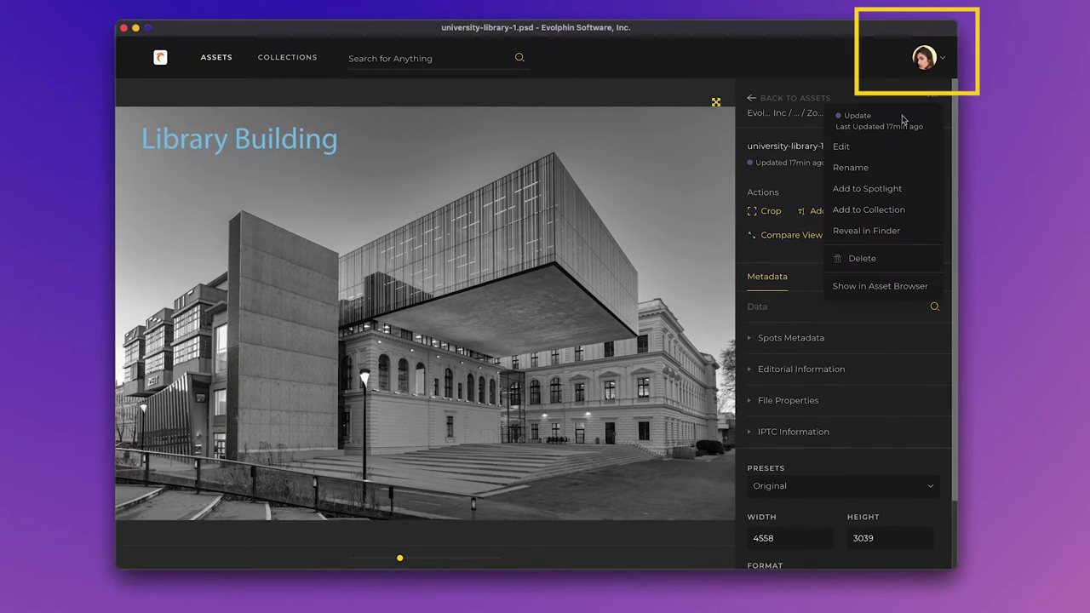
Step: Edit the asset in Photoshop and set the Library Building title colour to dark blue 1e485d
left_click(847, 147)
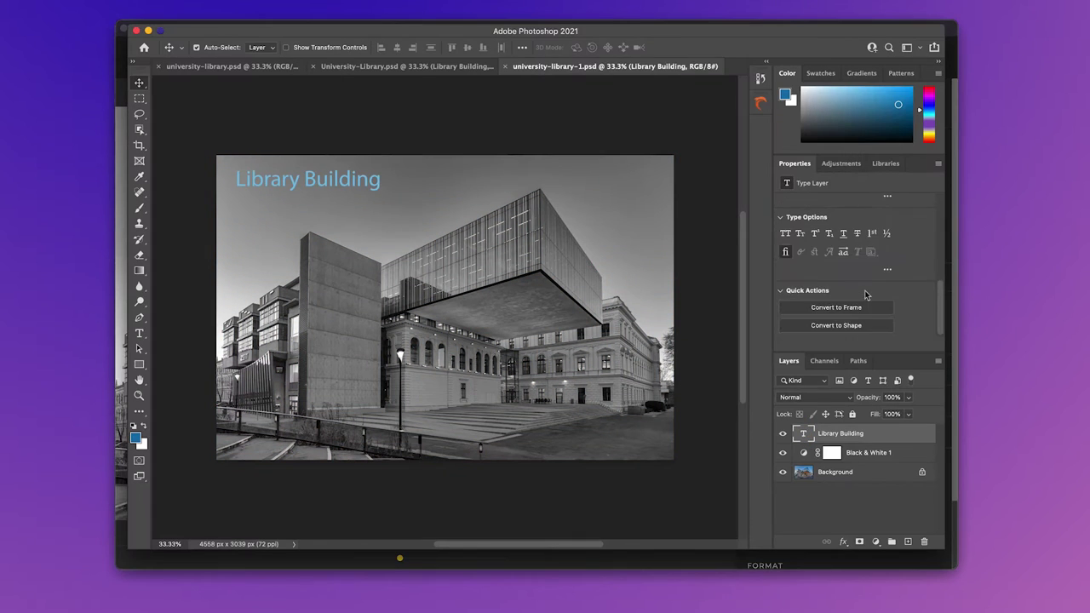
scroll(864, 294, "up", 3)
left_click(873, 239)
left_click(603, 343)
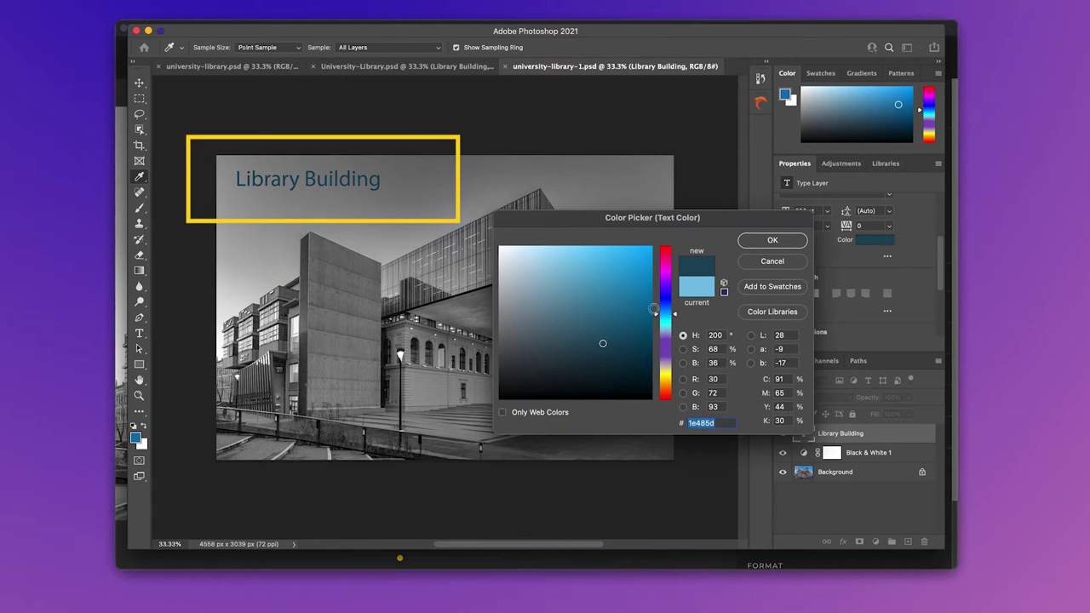
left_click(752, 245)
Step: Sync the edited file through the Evolphin Zoom panel and check it in
left_click(760, 103)
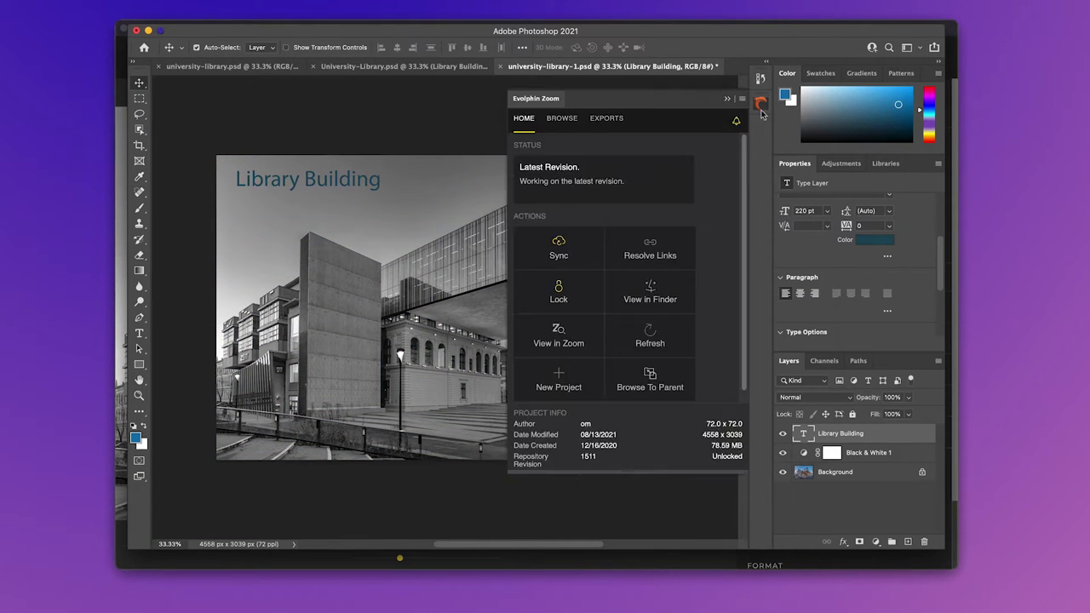
left_click(559, 255)
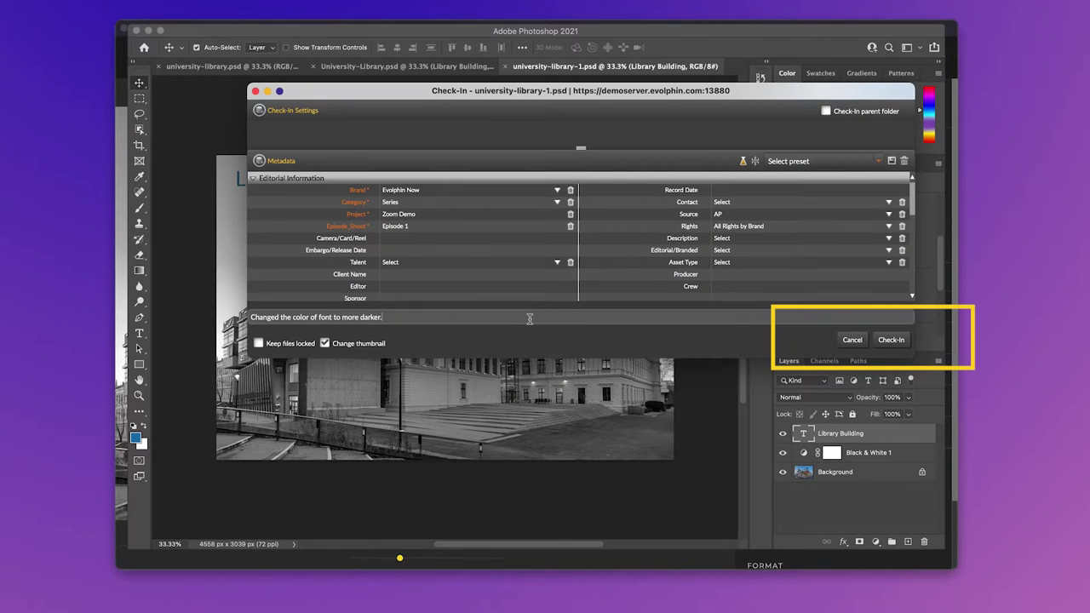
left_click(891, 340)
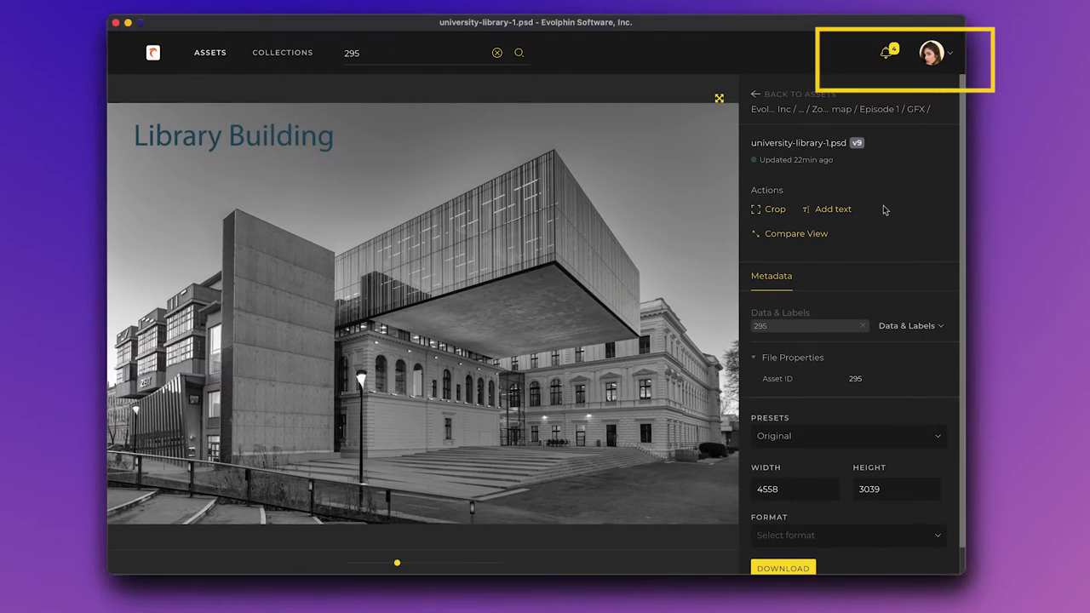
Step: Open the v9 version history and scroll down to Revision v1
left_click(857, 145)
scroll(505, 430, "down", 5)
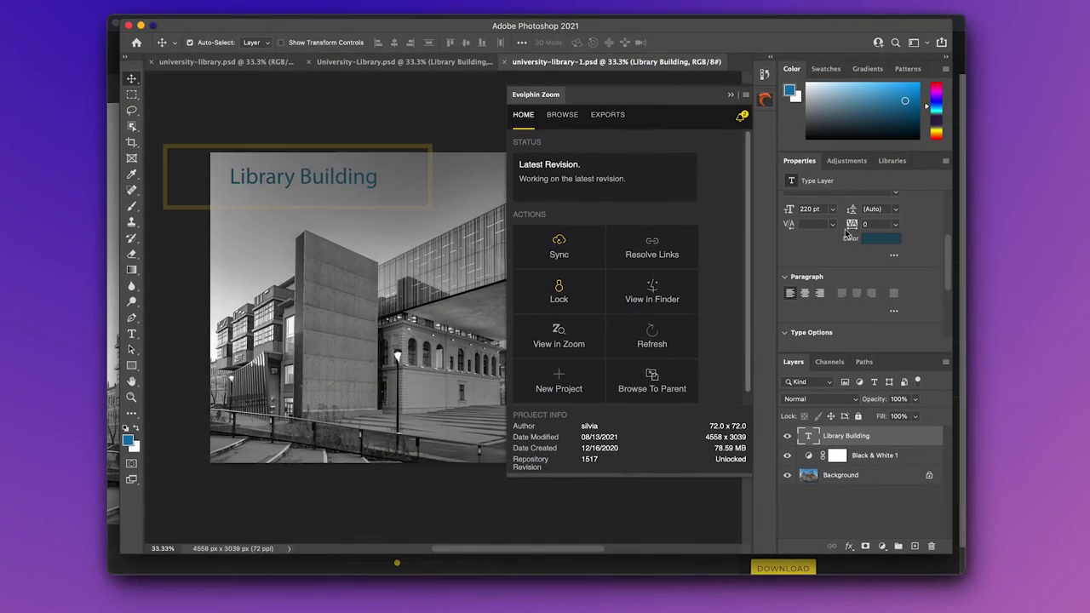
Step: Reapply the title text colour, then sync and check in with comment 'Changed the font color.'
left_click(894, 236)
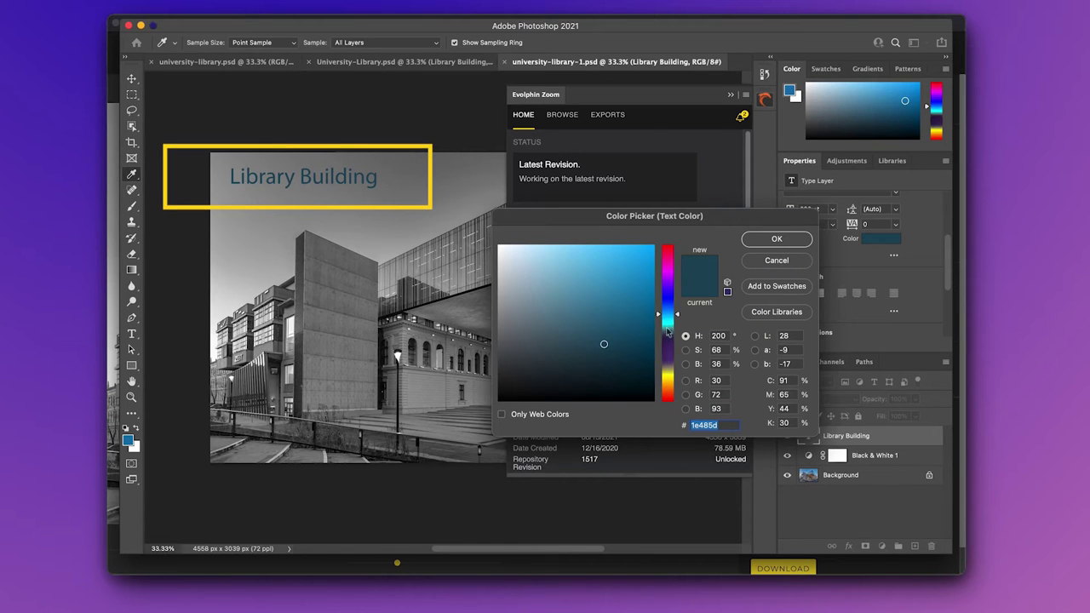
left_click(773, 245)
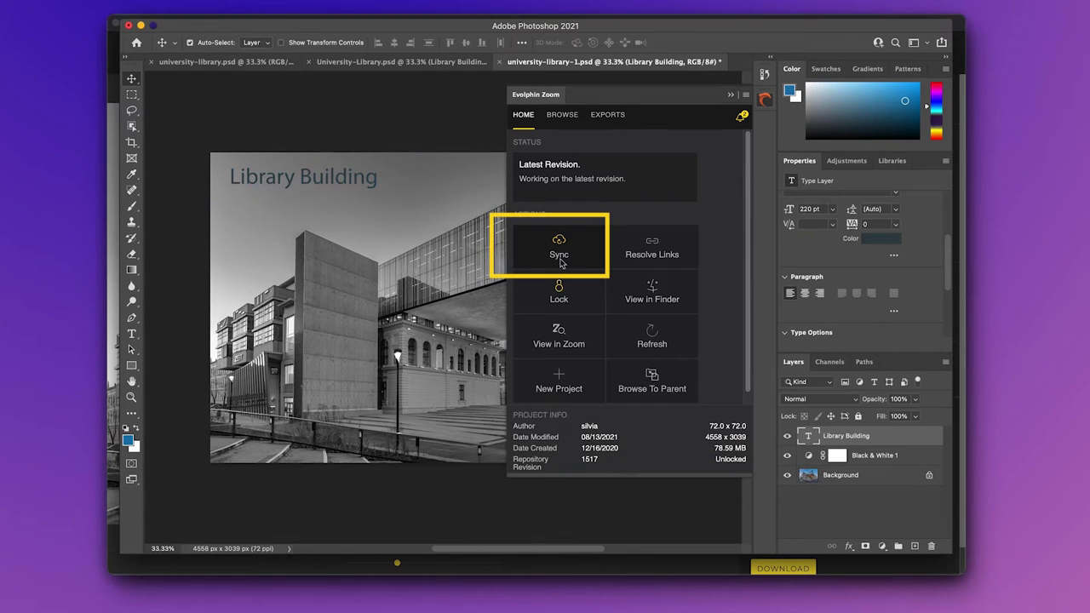
left_click(559, 254)
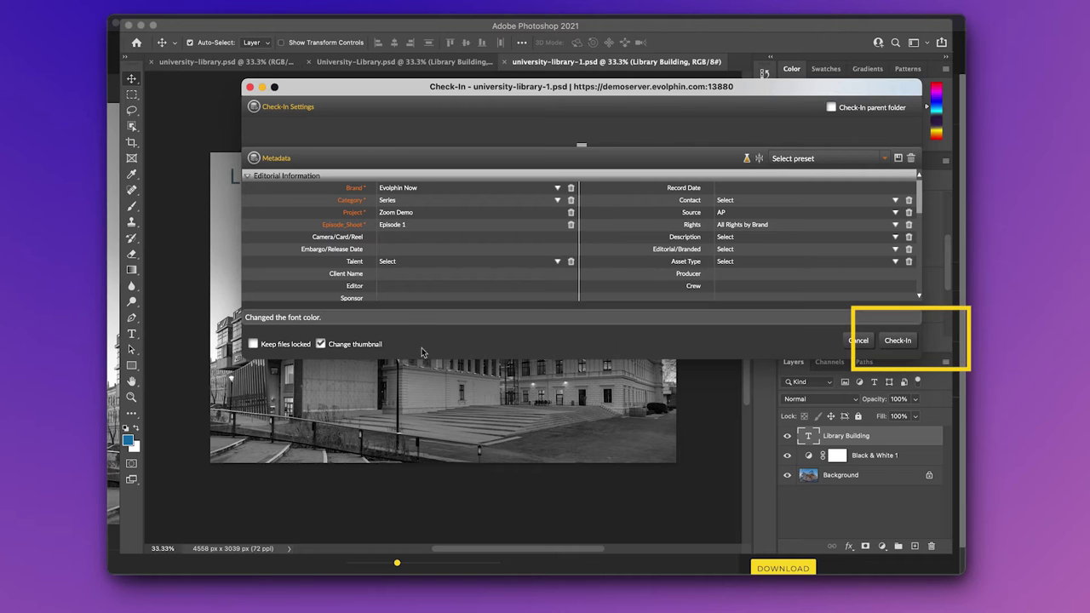
left_click(896, 342)
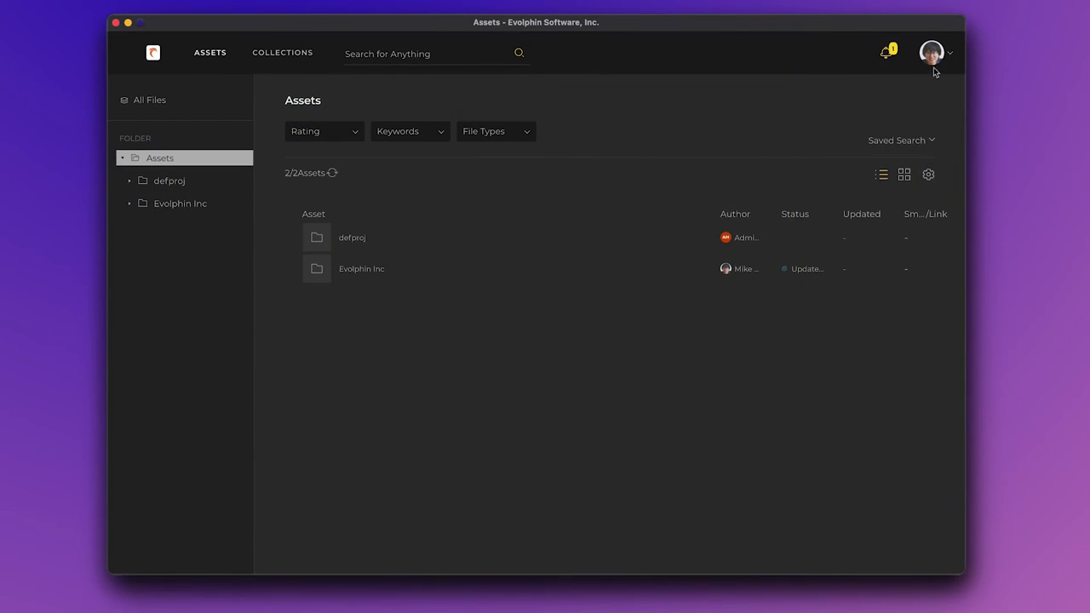
Step: Go to Settings > Notifications from the avatar menu to review the asset-change and rename alert options
left_click(932, 53)
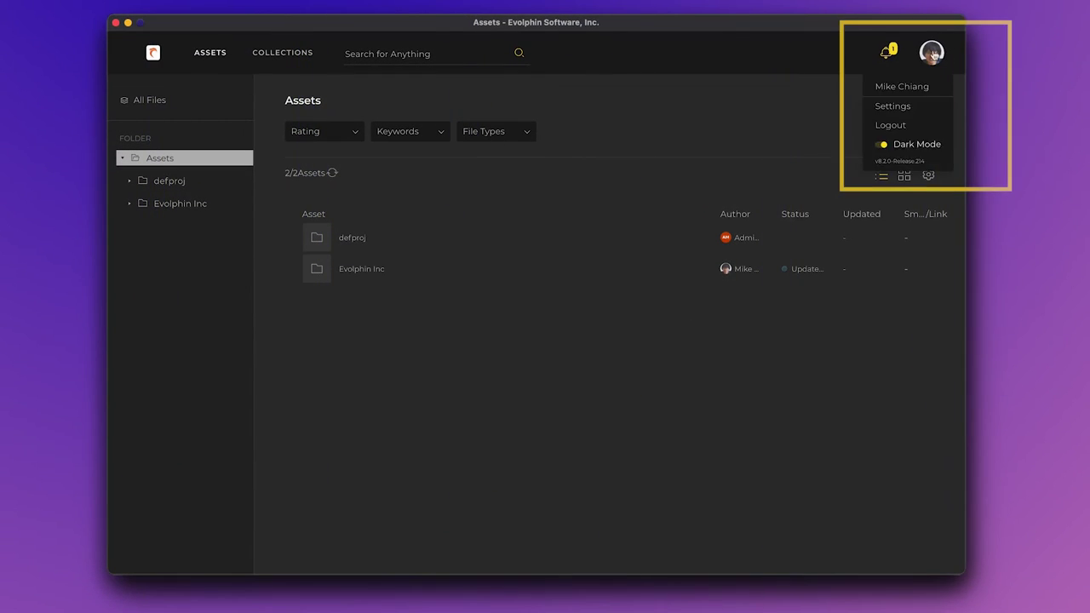
left_click(901, 107)
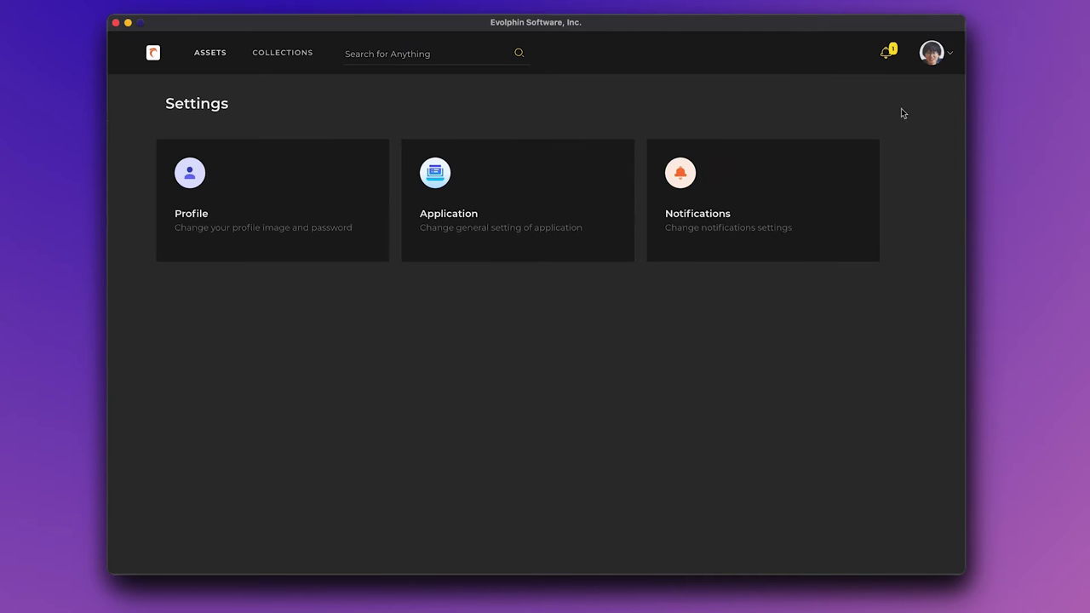
left_click(764, 206)
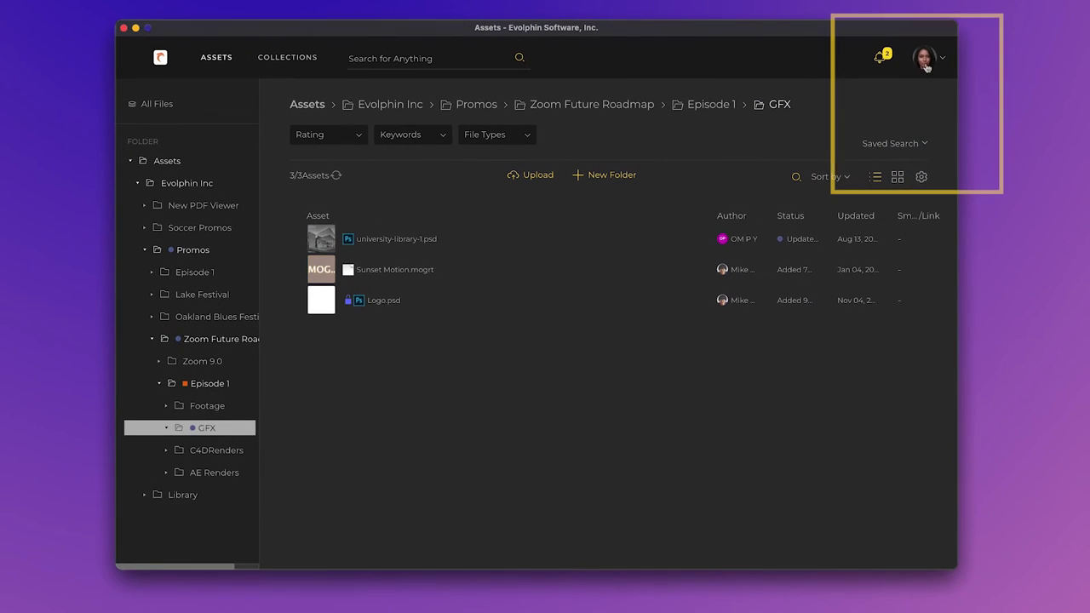
left_click(924, 60)
left_click(896, 108)
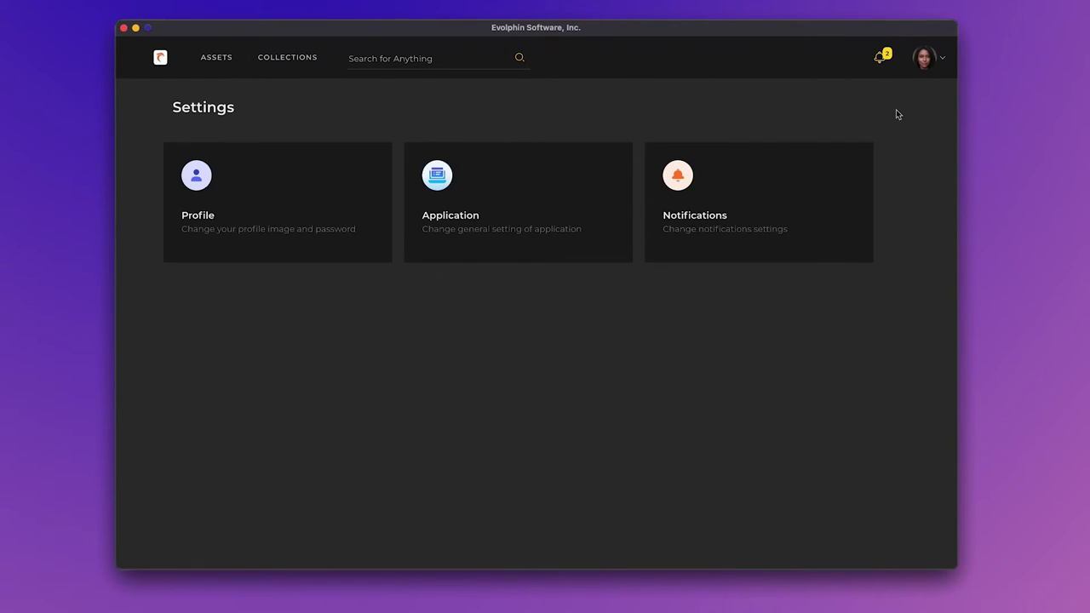
left_click(777, 222)
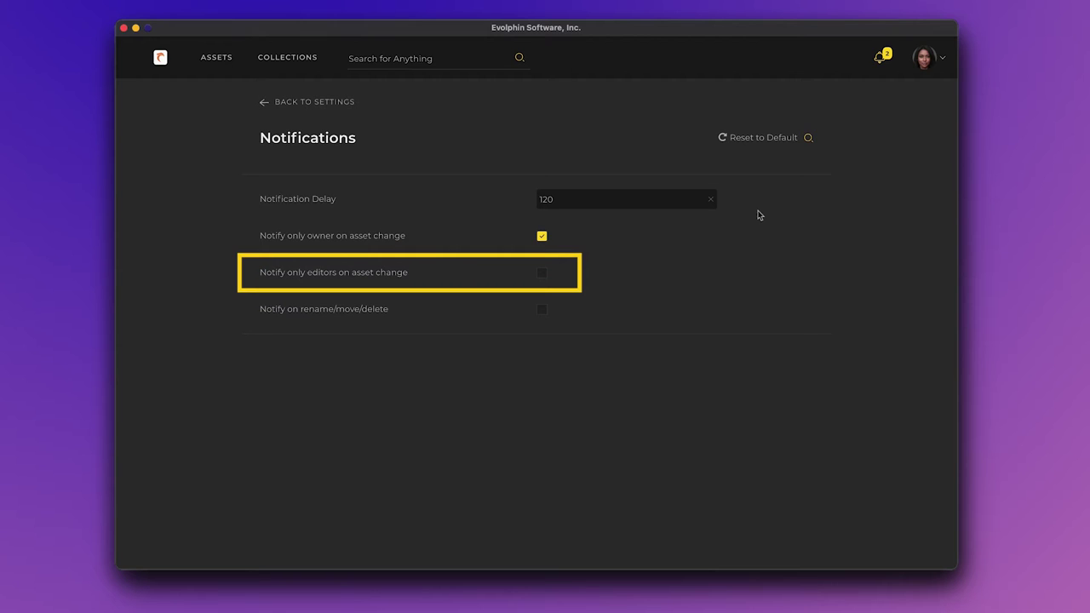
Step: Enable 'Notify only editors on asset change' and disable 'Notify only owner on asset change'
left_click(542, 274)
left_click(540, 237)
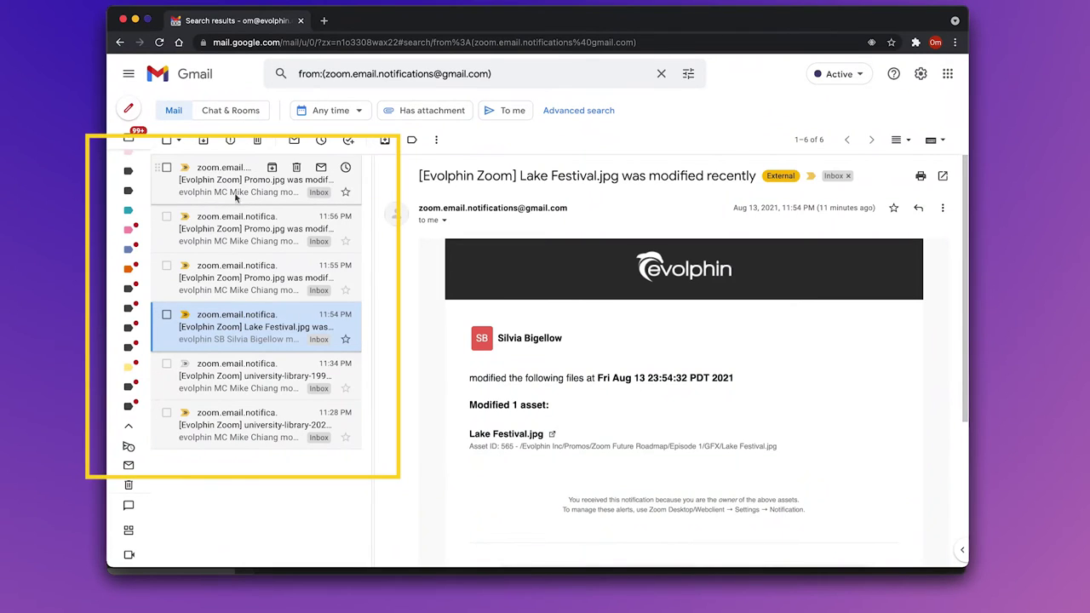
Step: Open the top Evolphin Zoom email about Promo.jpg's deletion, then the 11:56 PM moved-asset email
left_click(235, 191)
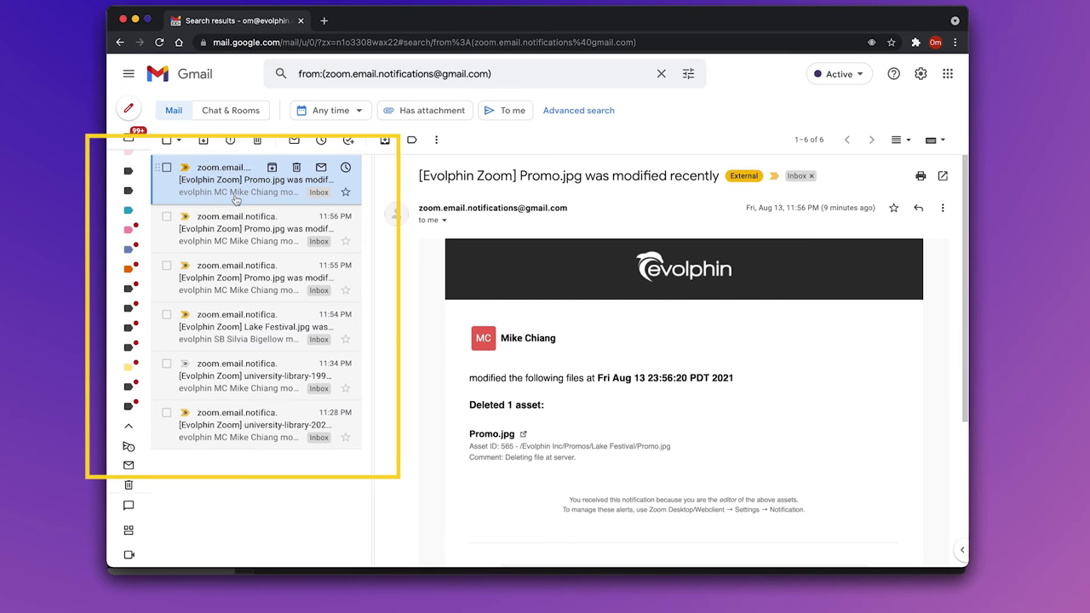
left_click(229, 242)
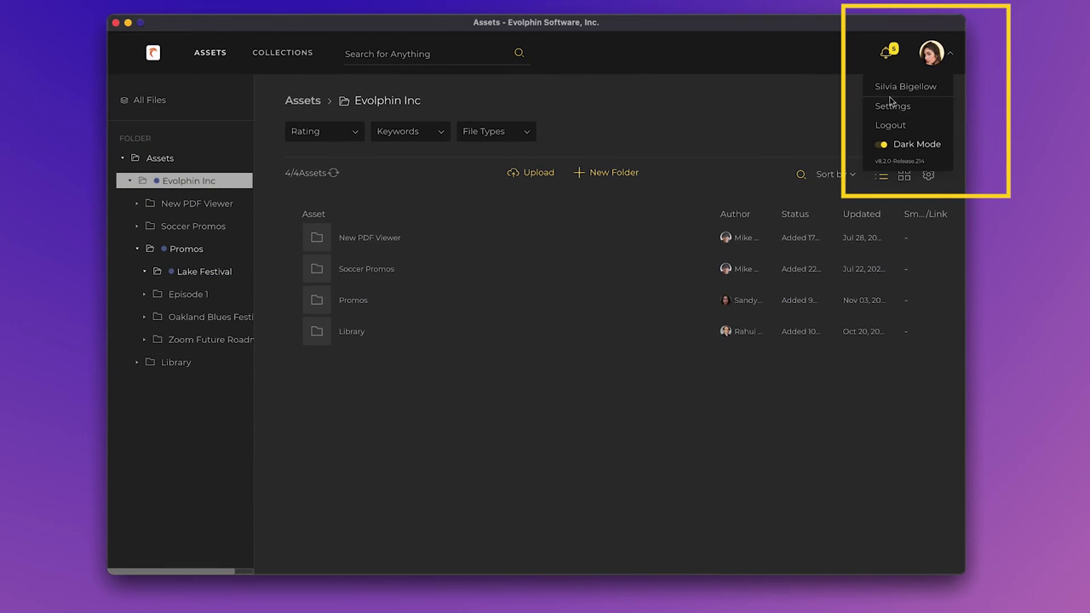
Step: Go to the Settings page and open the Notifications card
left_click(892, 109)
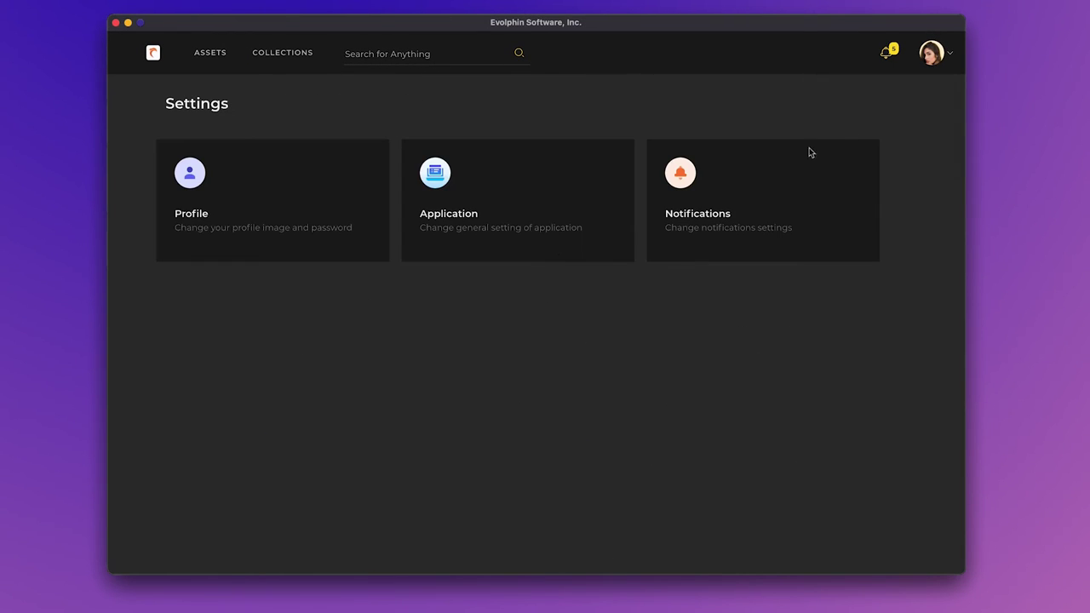
left_click(745, 208)
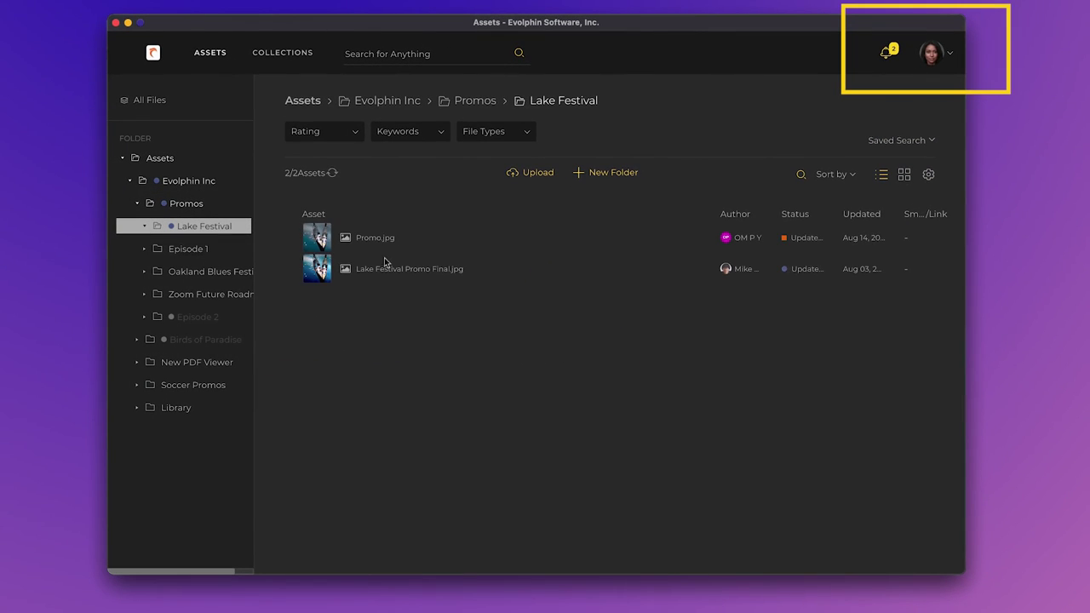
Step: Rename Promo.jpg to Promo-2021.jpg and open the resulting Gmail notification email
left_click(372, 246)
right_click(372, 246)
left_click(440, 269)
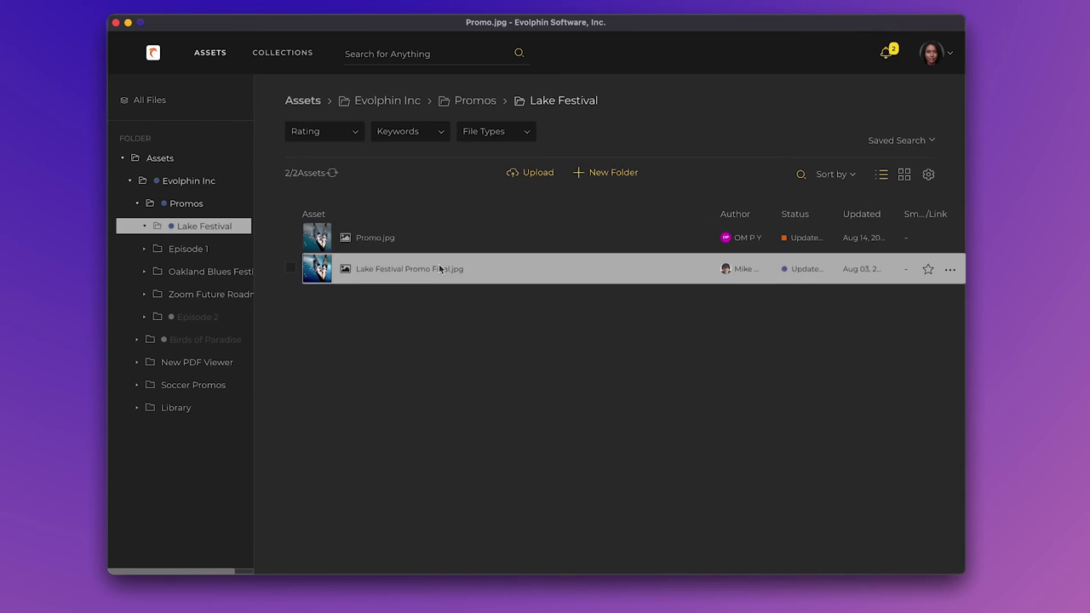
key("Right")
type("-2021")
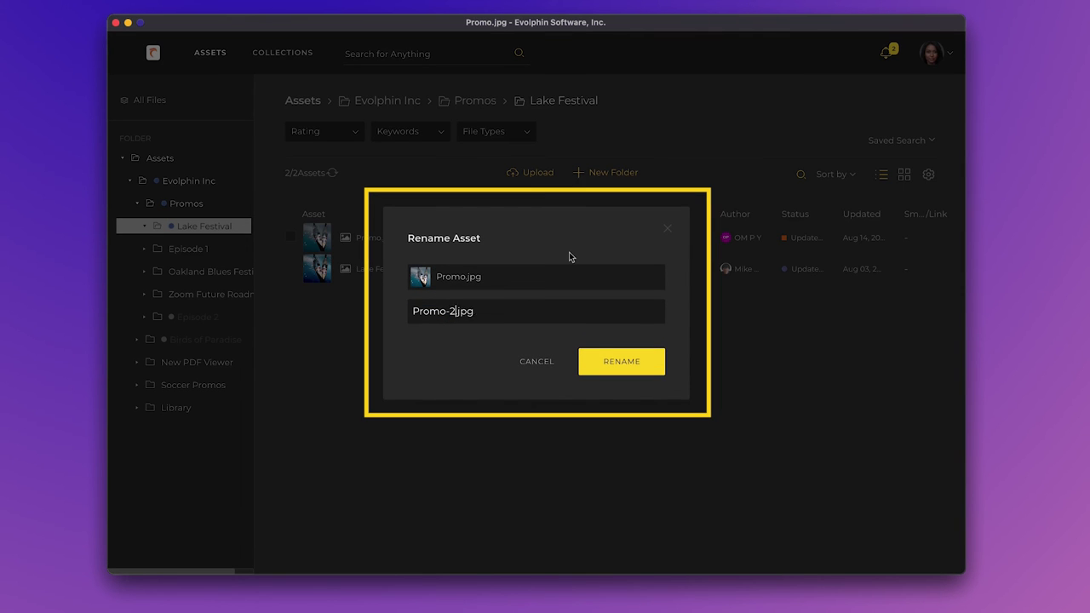
key("Return")
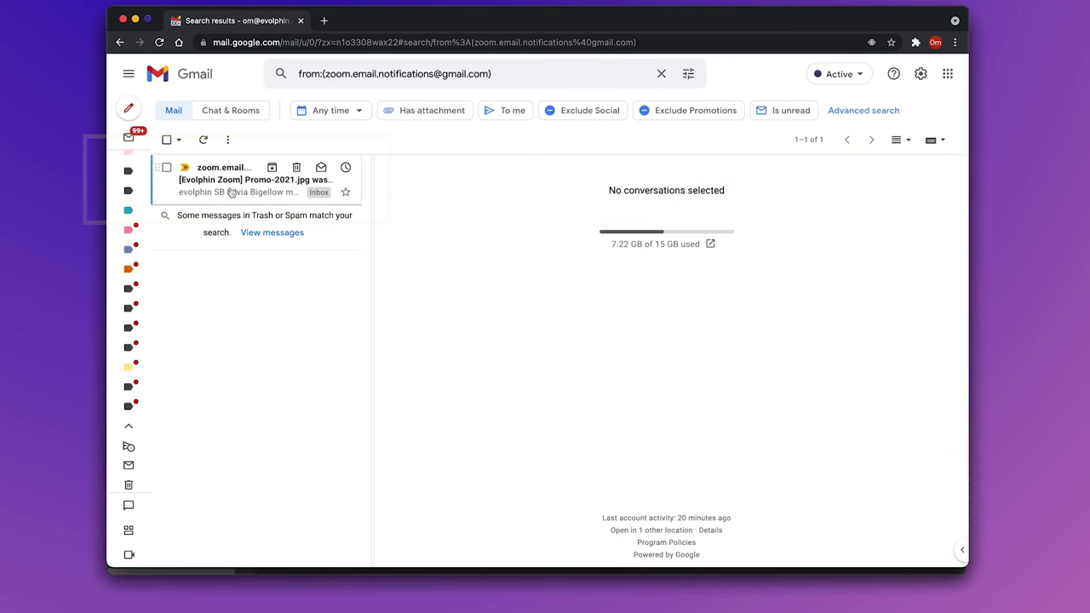
left_click(255, 180)
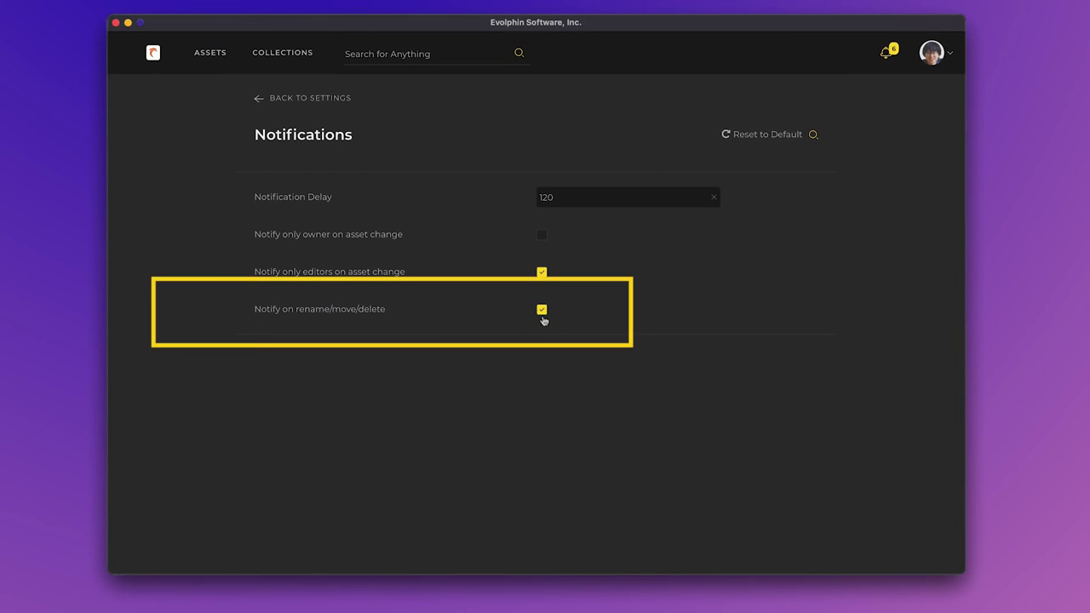
Step: Get ready to change the rename/move/delete alert option on the Notifications page
mouse_move(541, 318)
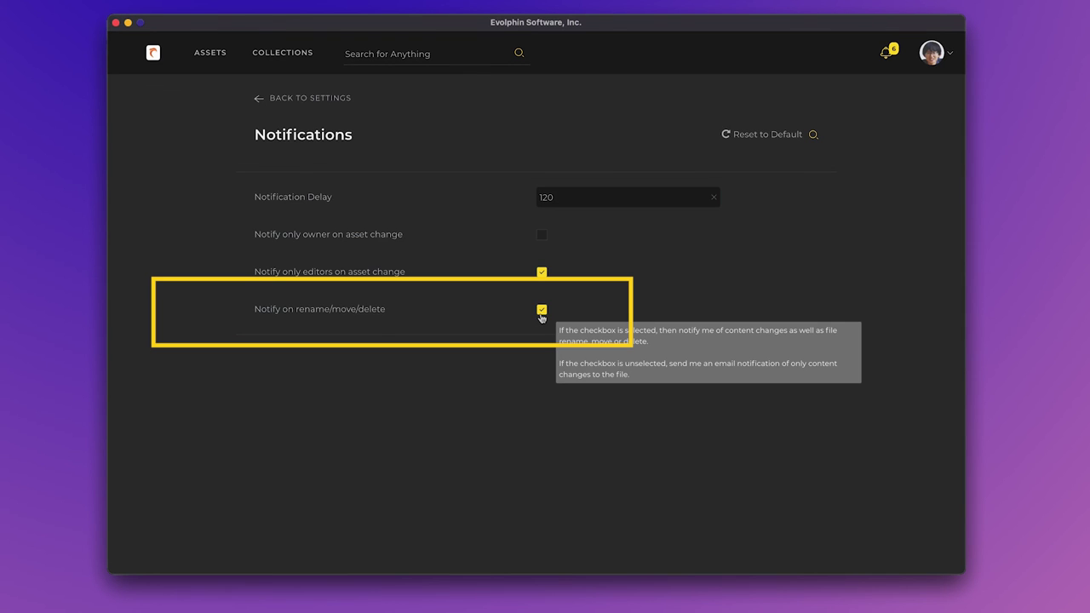